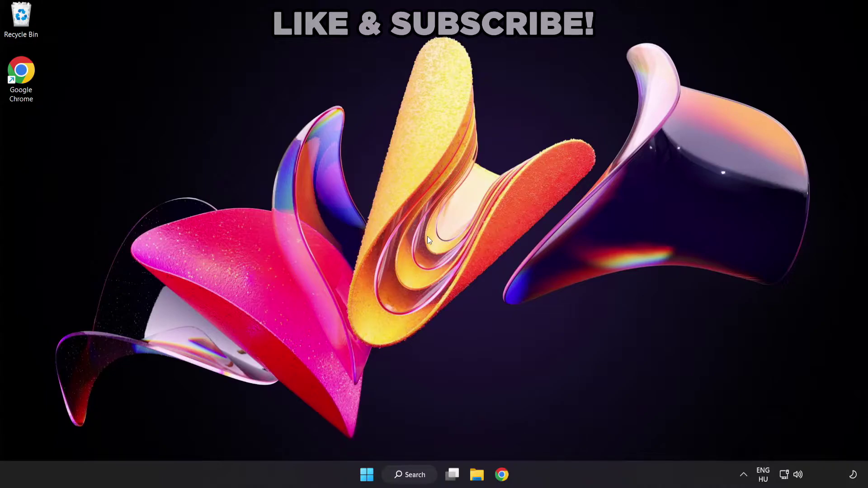
Search Windows for 'device manager'.
click(419, 478)
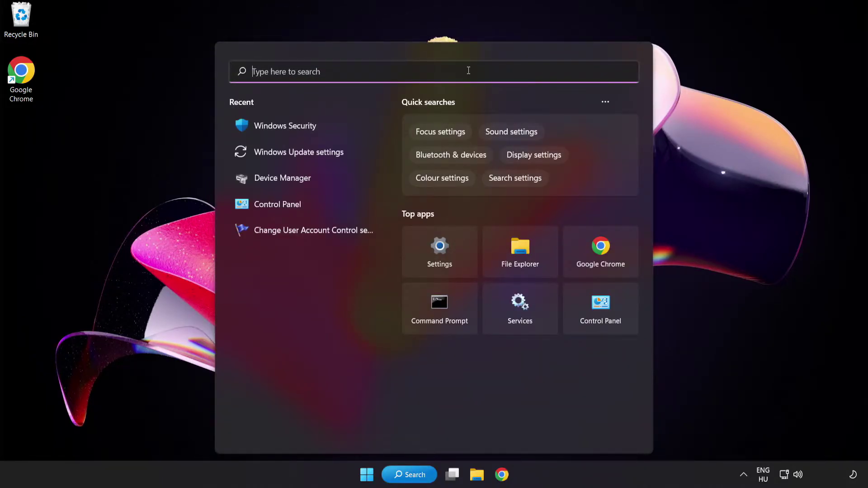
text(device manag)
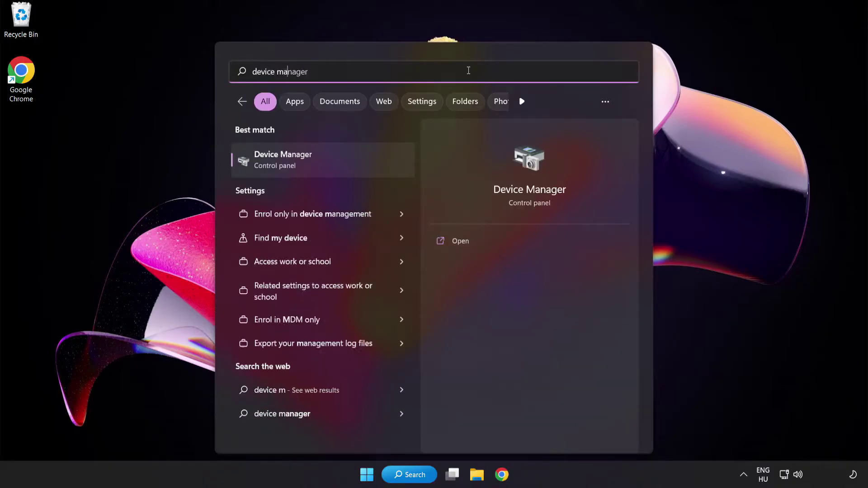
text(er)
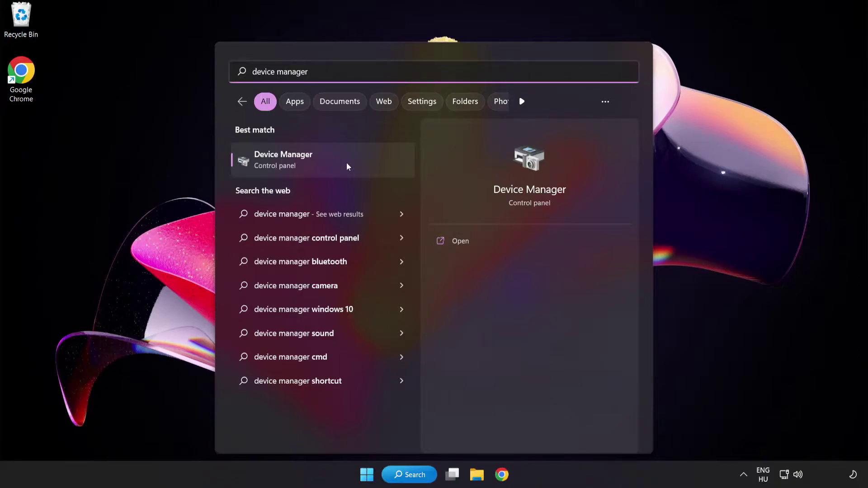
Open Device Manager, expand Display adapters and bring up the VMware SVGA 3D adapter's actions.
click(347, 165)
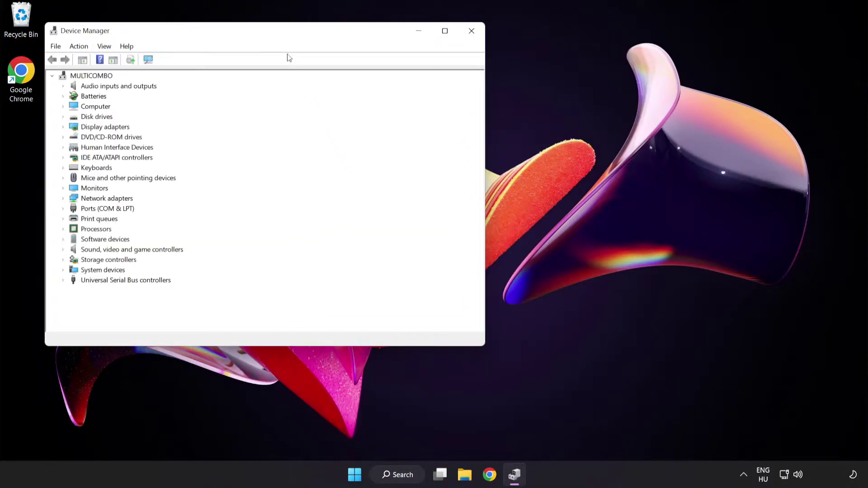
drag(277, 33, 424, 90)
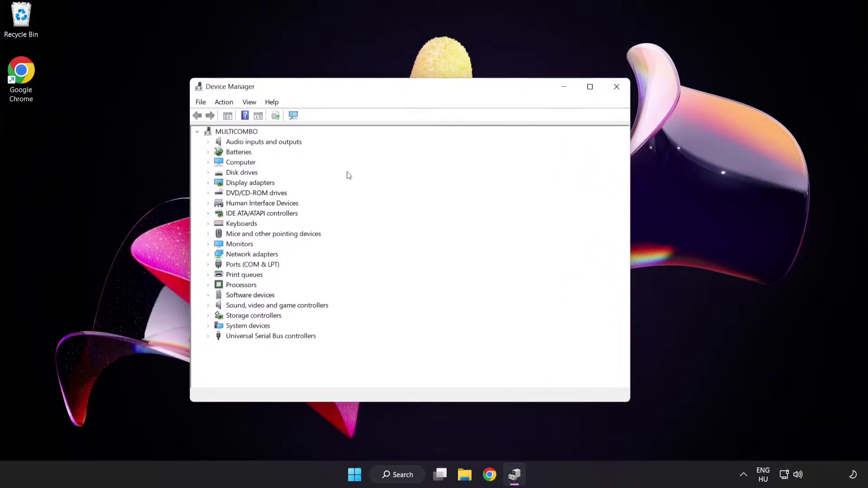
click(251, 185)
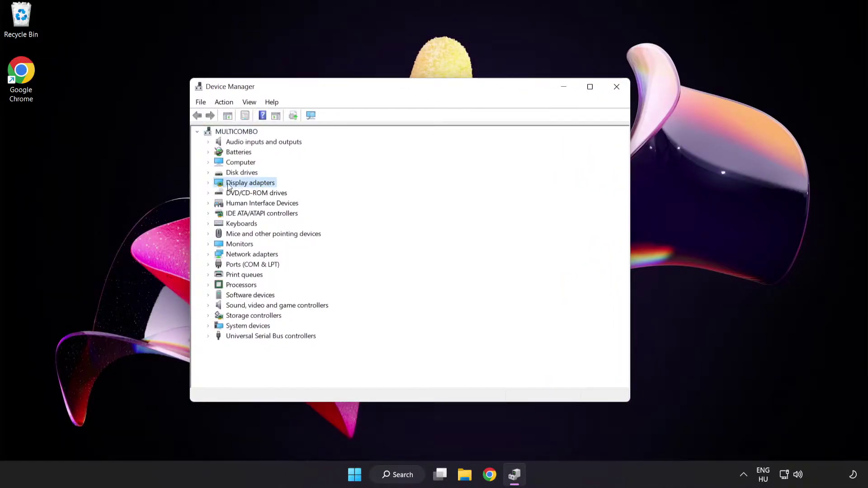
click(209, 185)
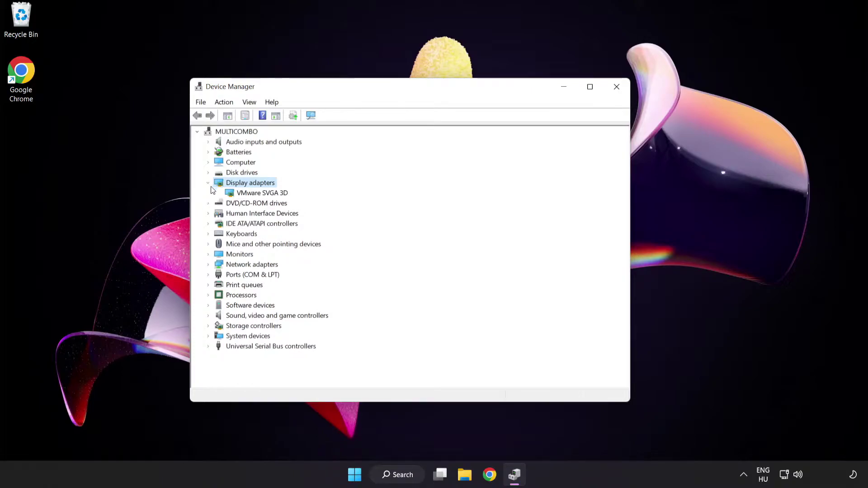
click(242, 194)
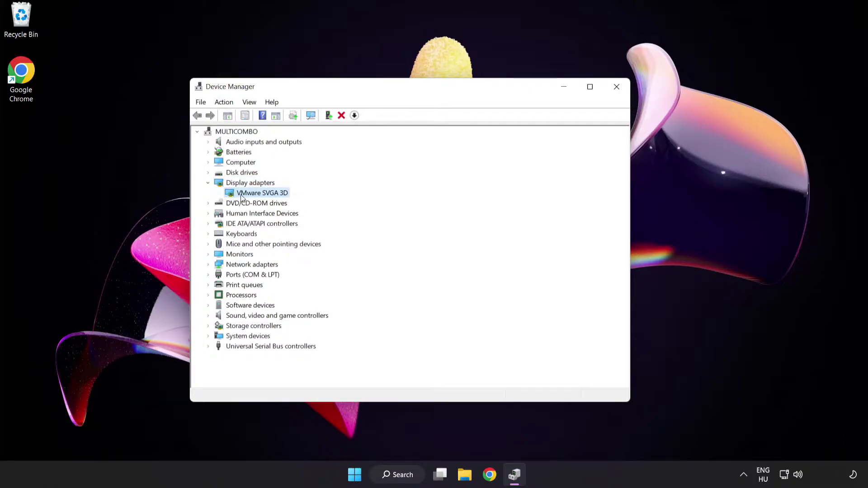
right_click(261, 196)
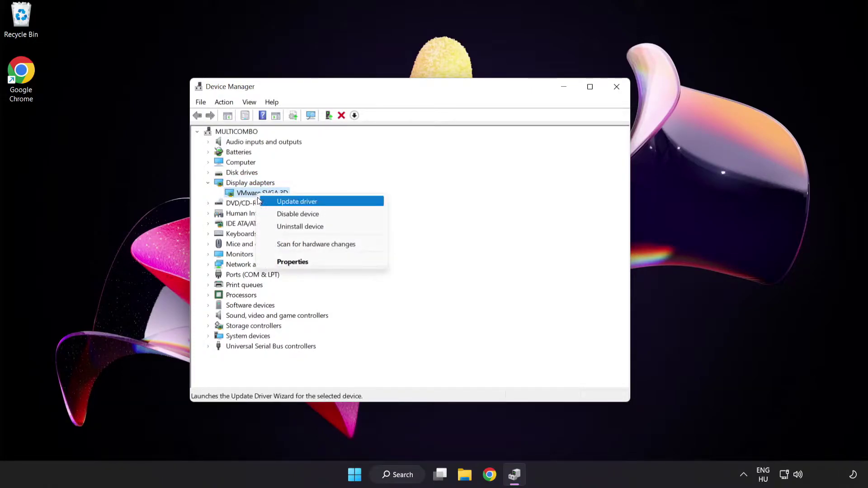
Auto-search for a VMware SVGA 3D driver, see the best one is installed, and close the updater.
click(336, 203)
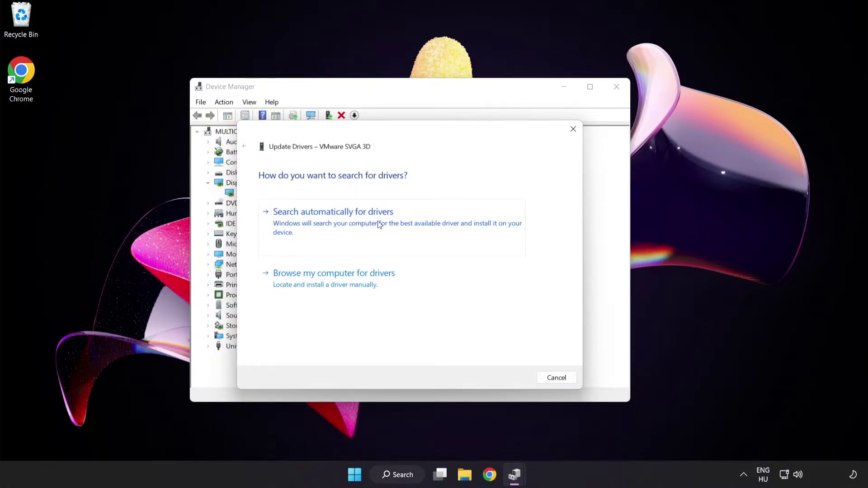
click(379, 225)
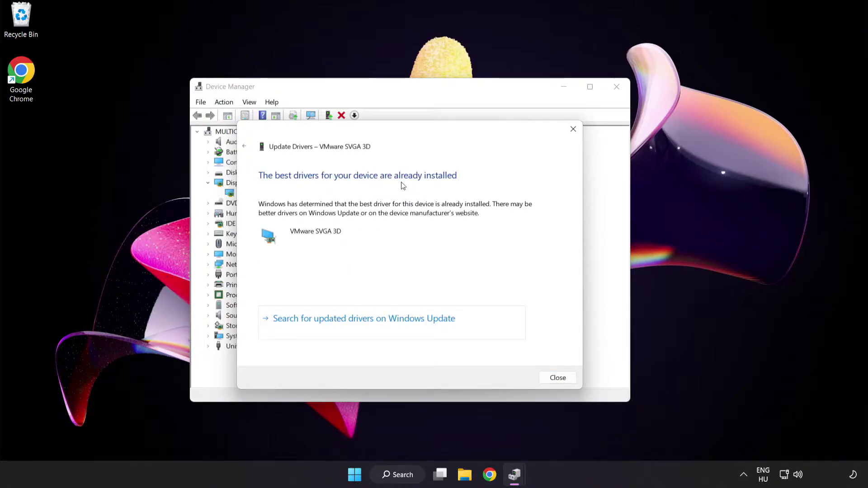
click(555, 378)
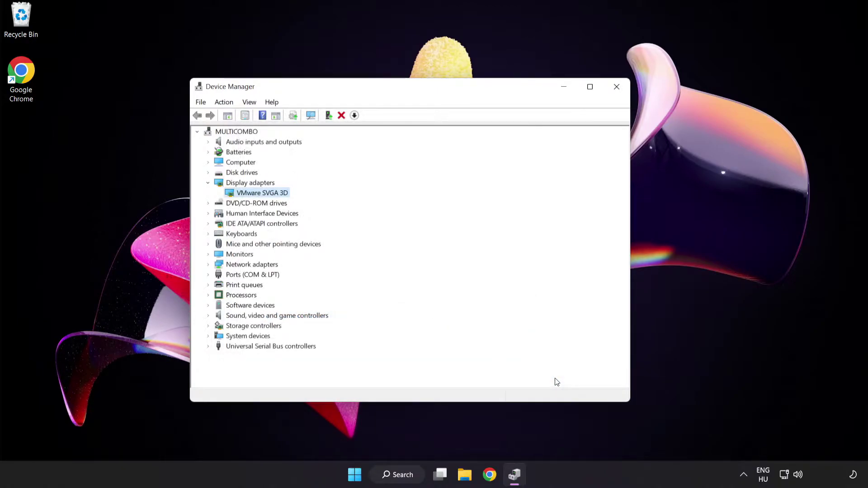
Close Device Manager and search Windows for 'update'.
click(617, 89)
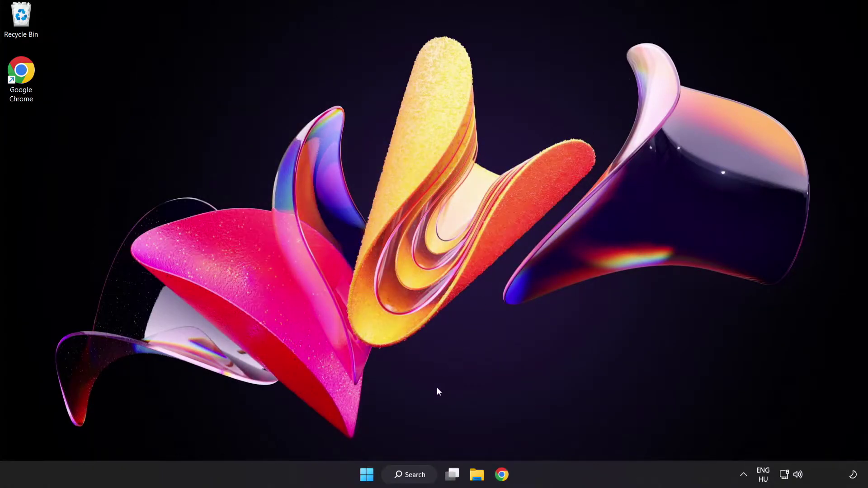
click(420, 478)
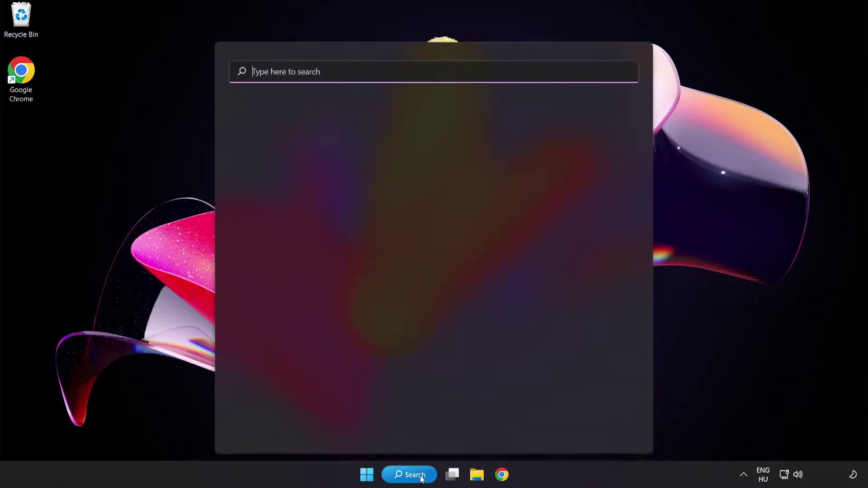
text(update)
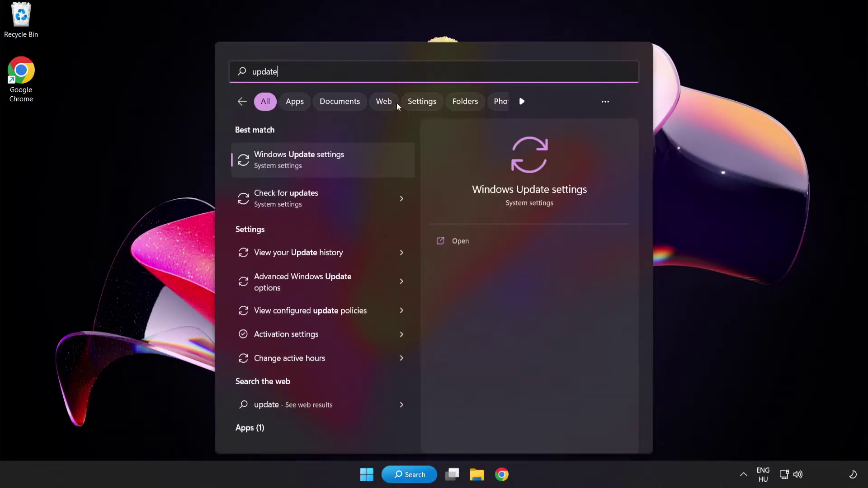
Run a Windows Update check, confirm the PC is up to date, and close Settings.
click(331, 167)
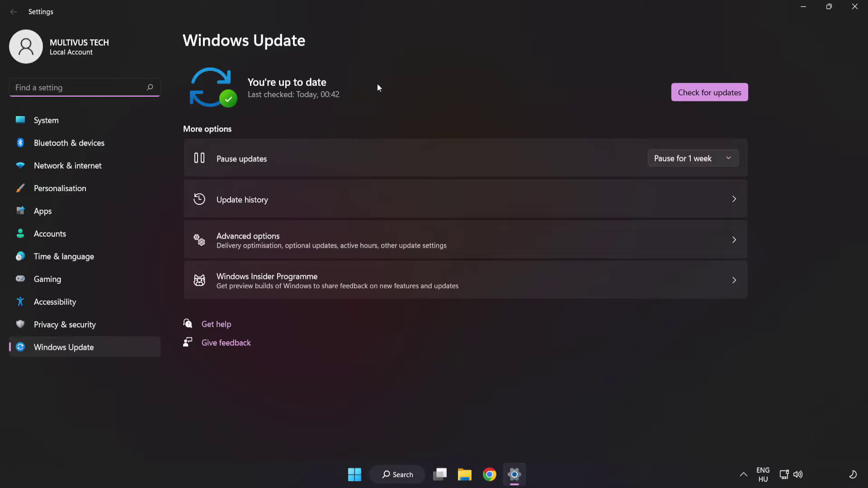
click(706, 98)
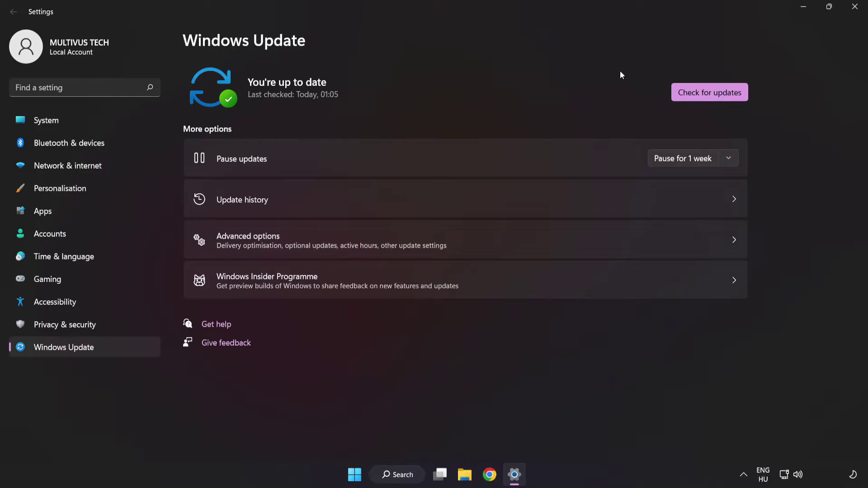
click(854, 9)
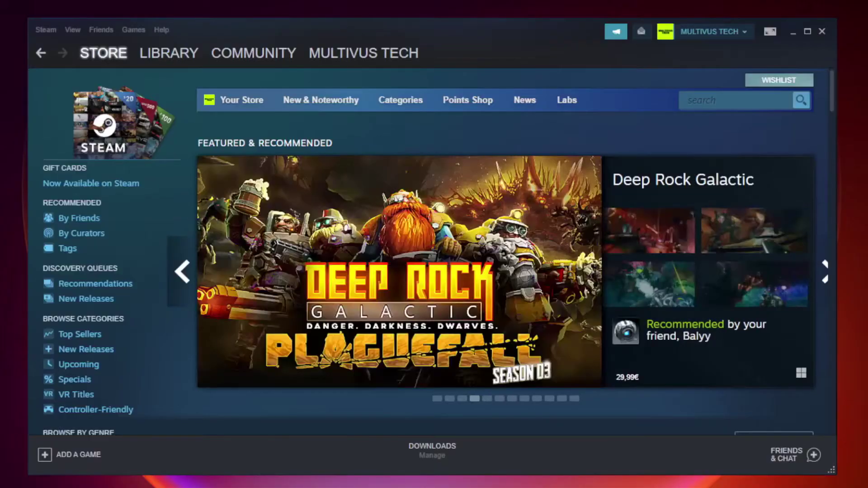
Switch Steam to the Library home and bring up the favourited game's actions menu.
mouse_move(184, 55)
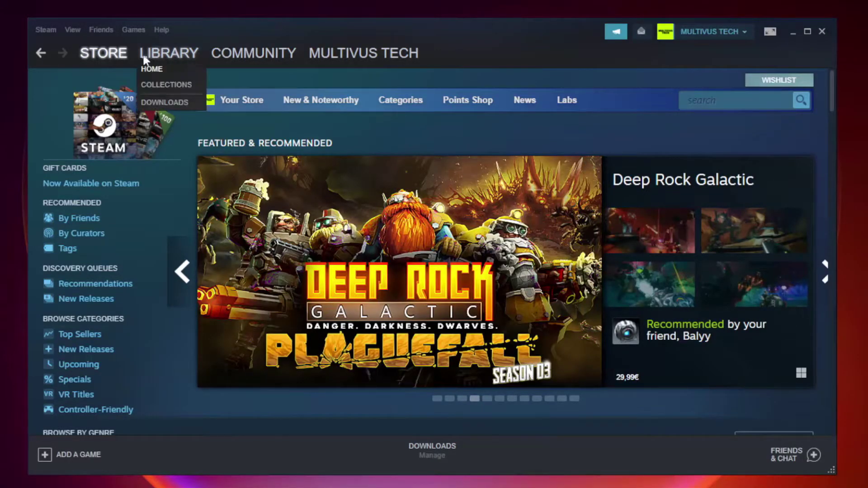
click(176, 58)
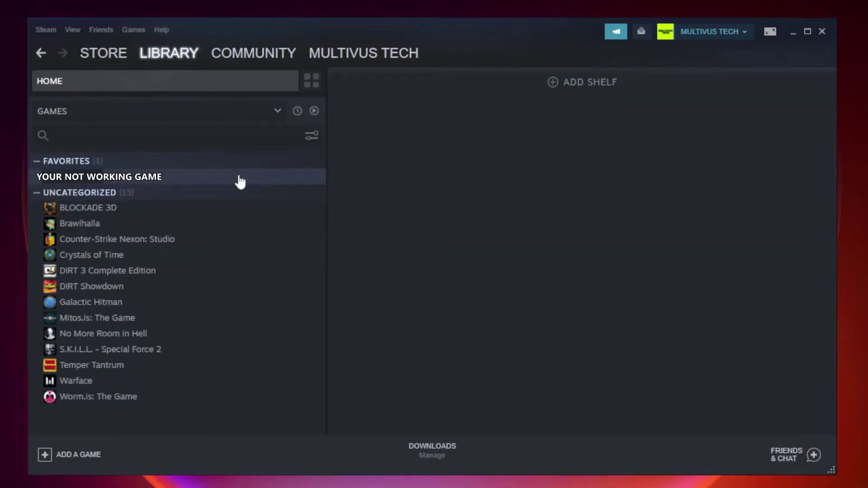
right_click(188, 181)
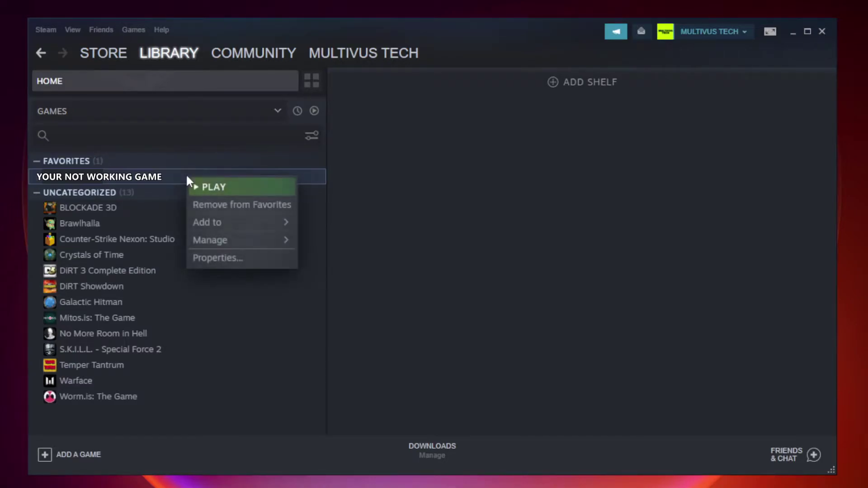
Verify Unturned's game files from Properties > Local Files, validating all 9192 files.
click(239, 257)
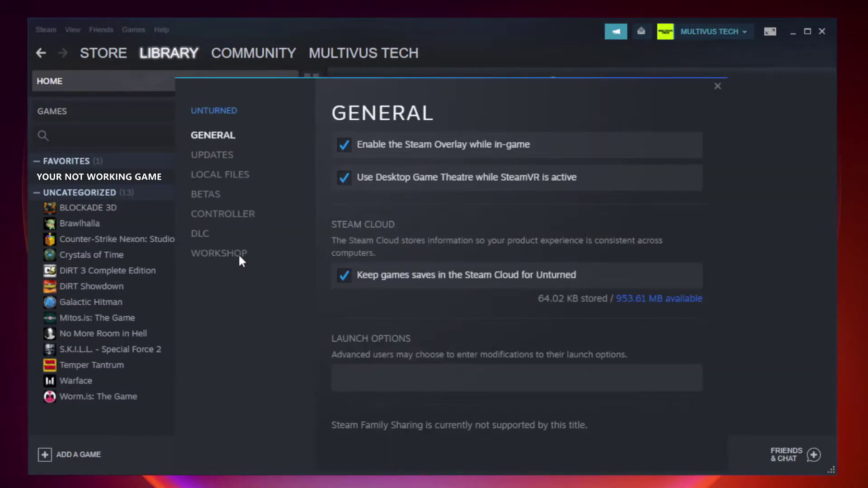
click(231, 183)
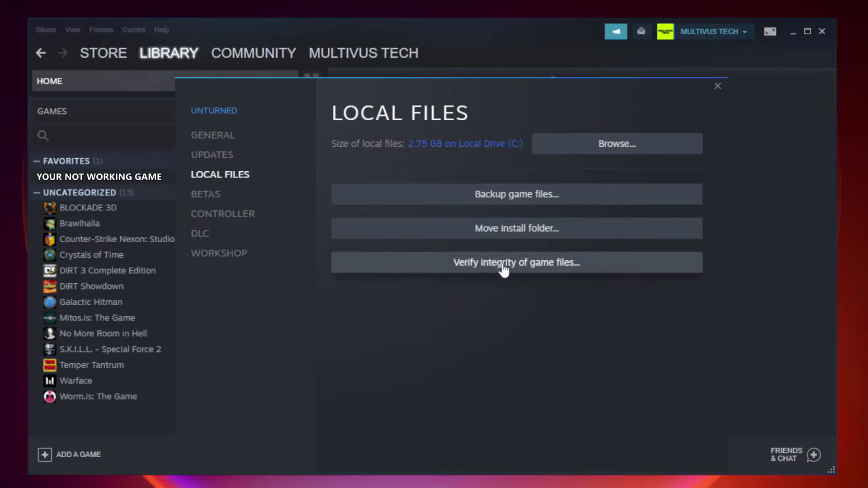
click(526, 266)
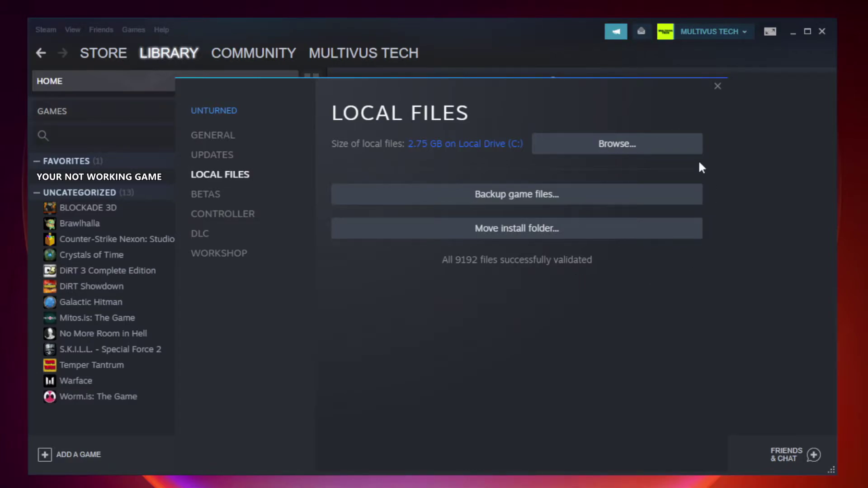
Open the game's install folder and the YOUR NOT WORKING GAME shortcut's Compatibility properties.
click(620, 156)
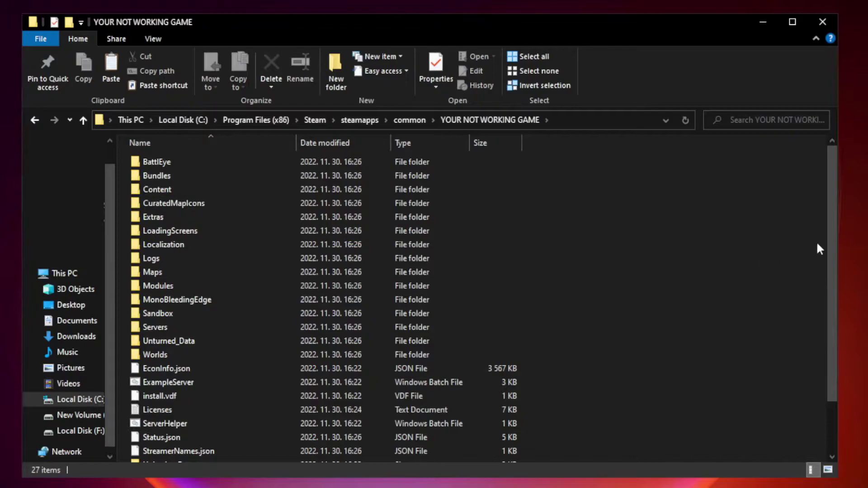
drag(833, 236, 833, 311)
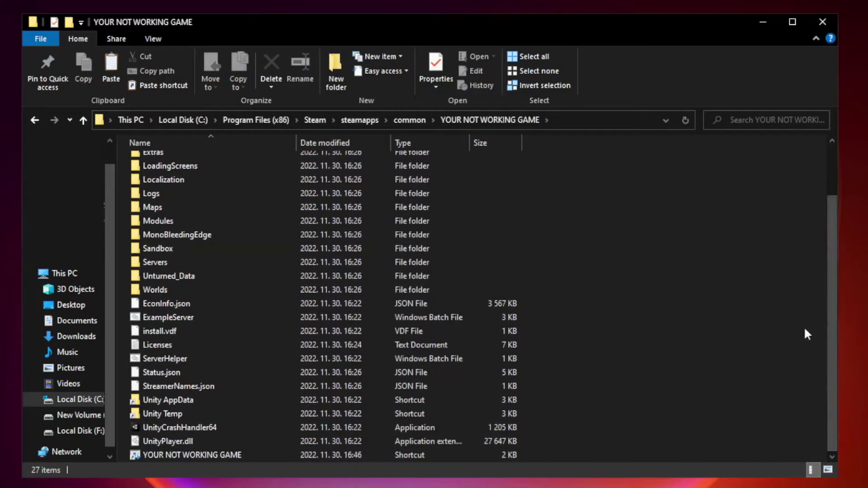
click(343, 455)
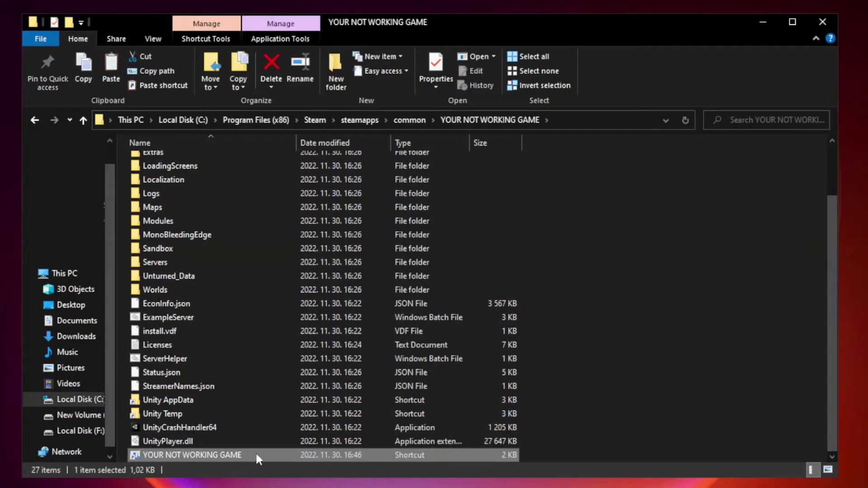
right_click(294, 451)
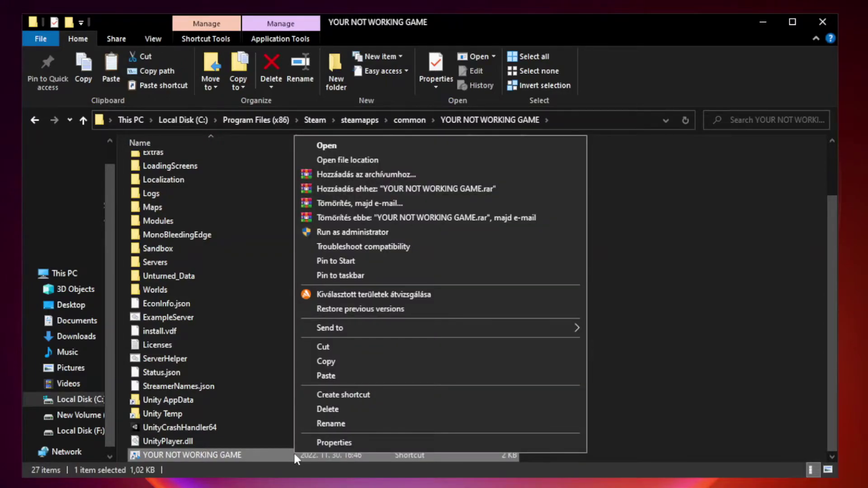
click(437, 445)
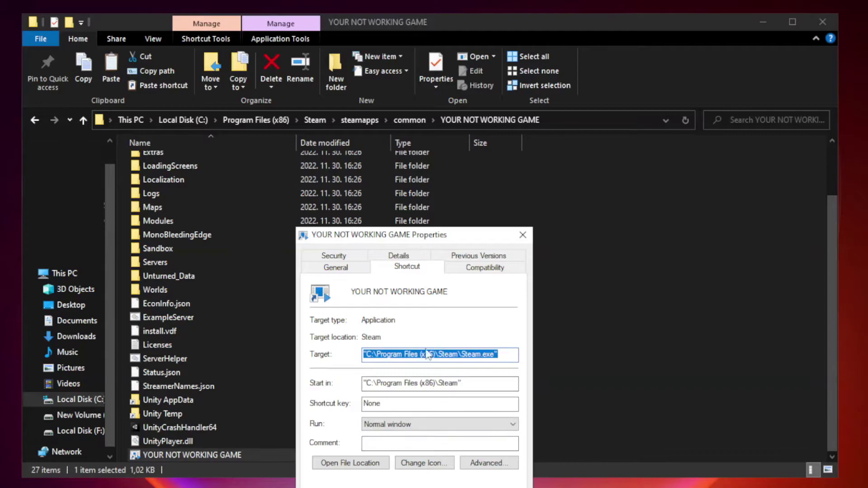
drag(433, 246, 432, 100)
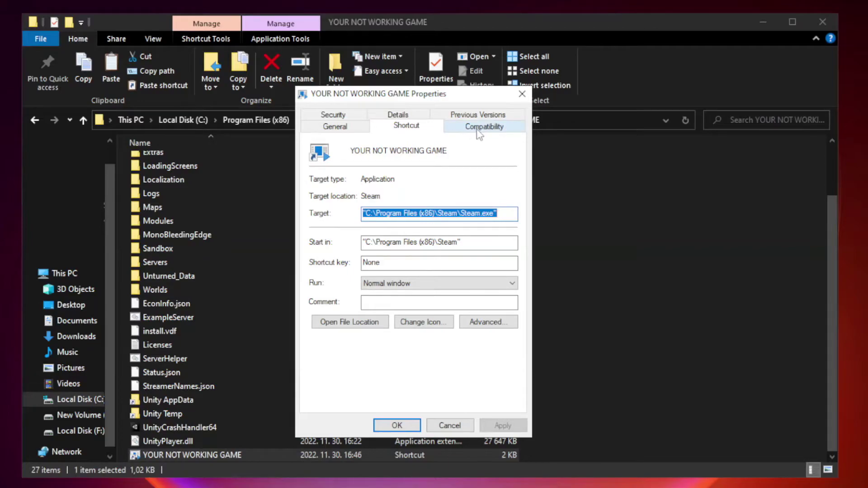
click(483, 131)
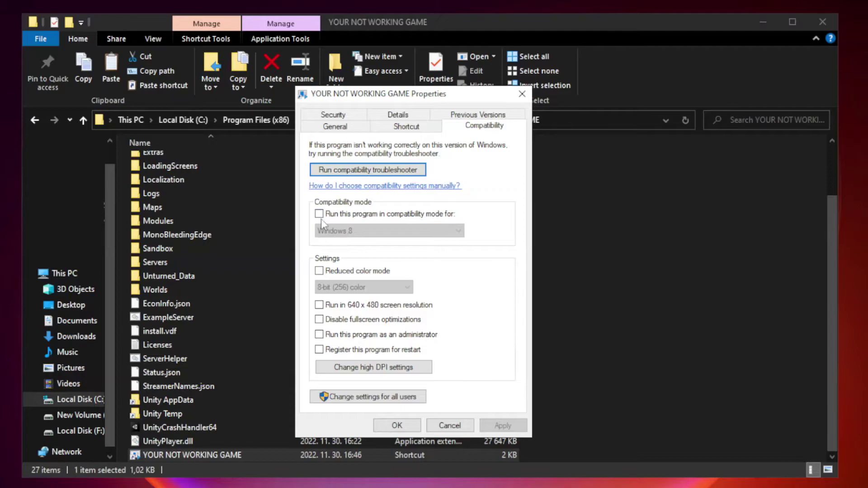
Apply Windows 8 compatibility mode, run as administrator, and disabled fullscreen optimizations to the shortcut.
click(345, 216)
click(370, 230)
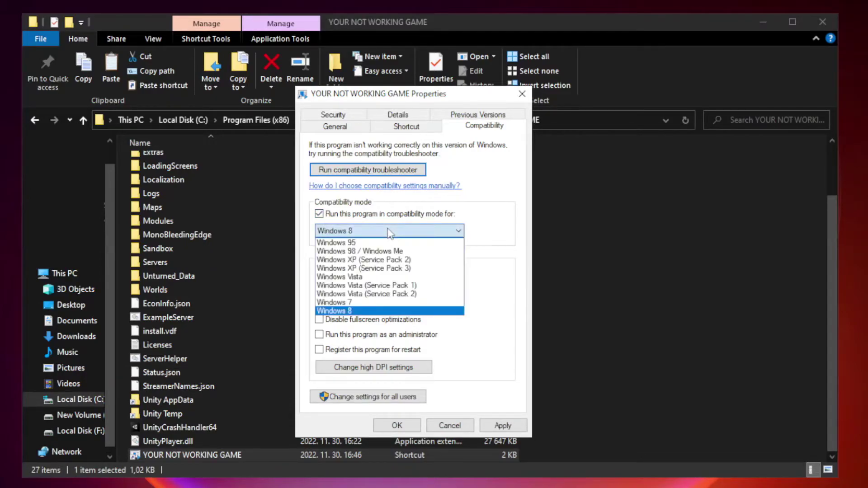
click(366, 311)
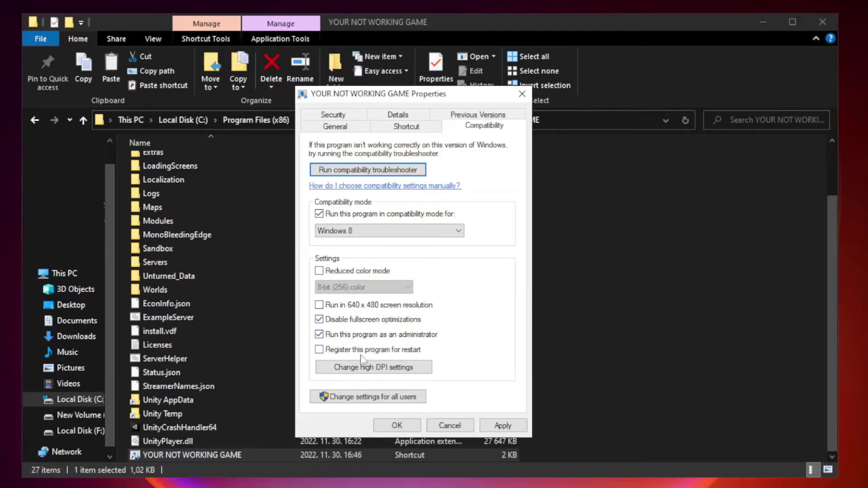
click(502, 425)
Confirm the shortcut's properties with OK and launch Task Manager from the Start button menu.
click(396, 425)
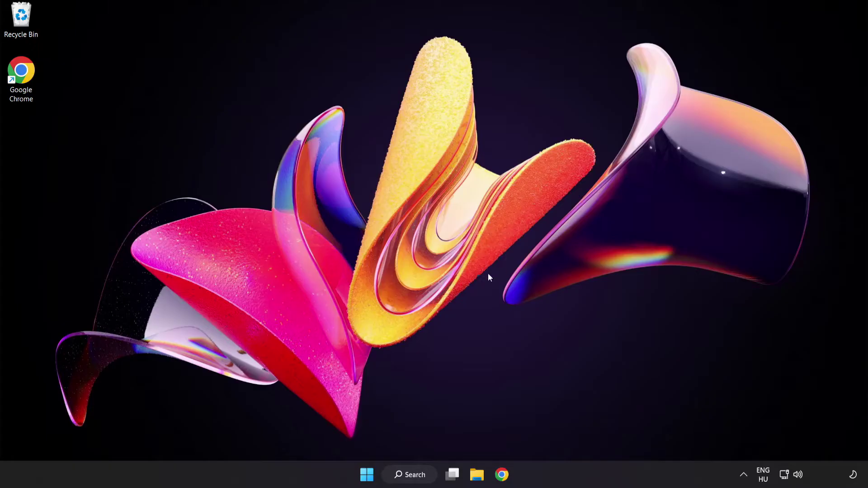
right_click(369, 477)
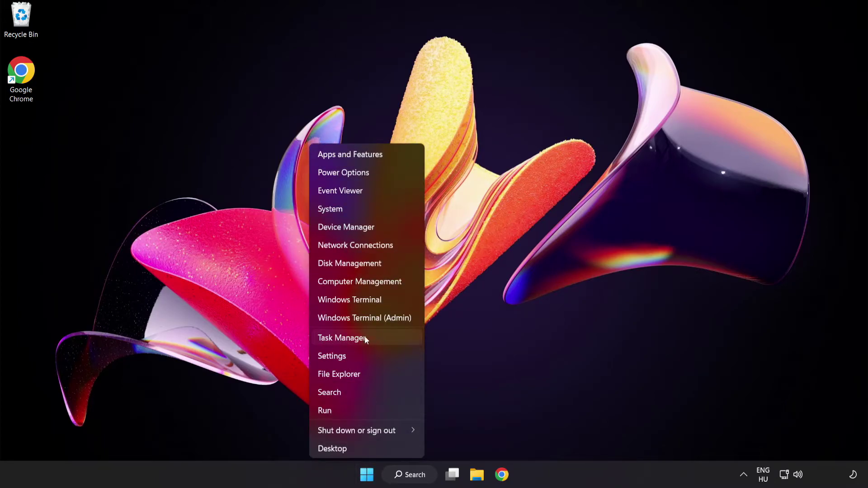
click(376, 339)
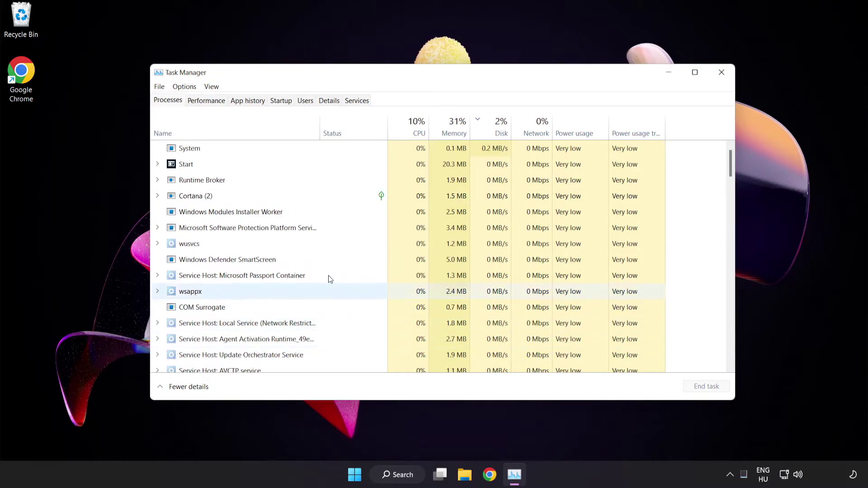
Disable Cortana, Phone Link, Terminal and Windows Security notification icon in the Startup apps list.
click(288, 105)
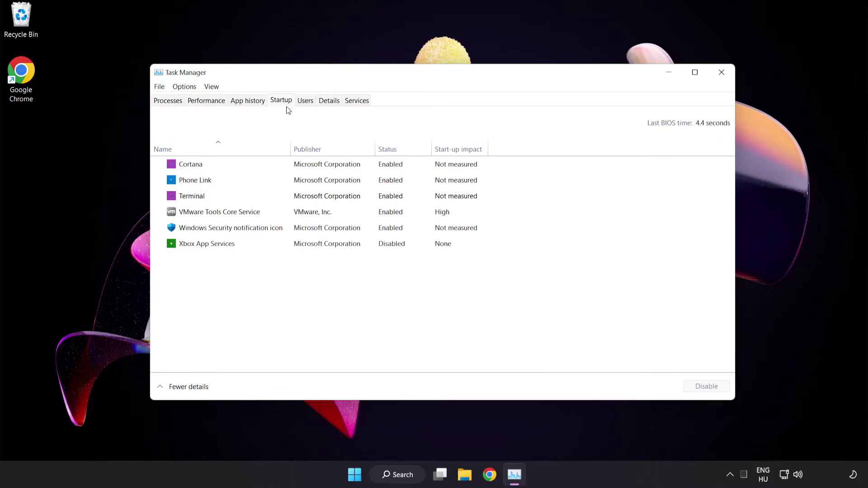
click(290, 169)
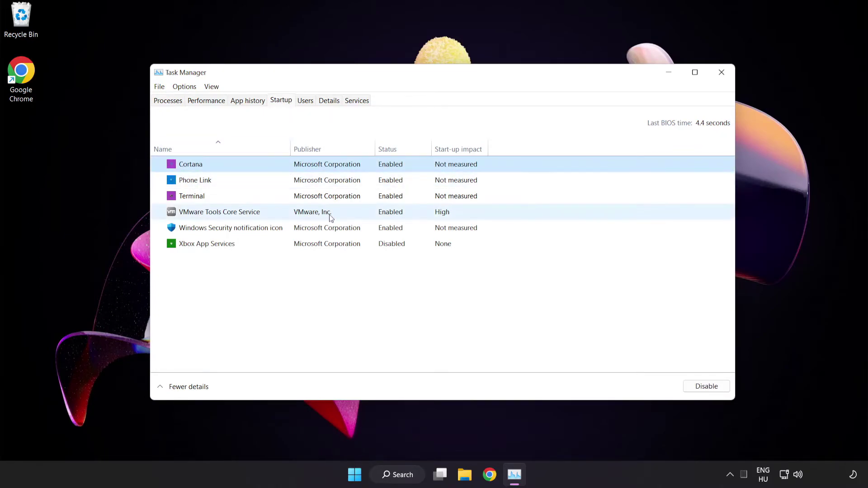
click(710, 390)
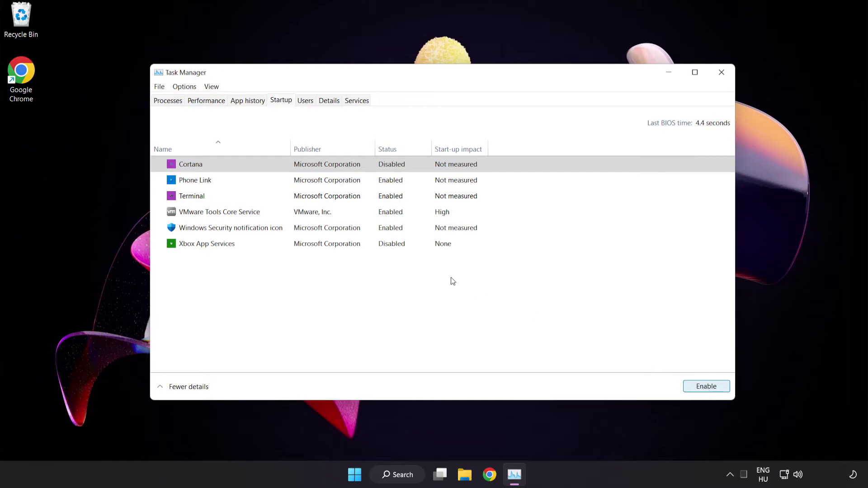
click(269, 180)
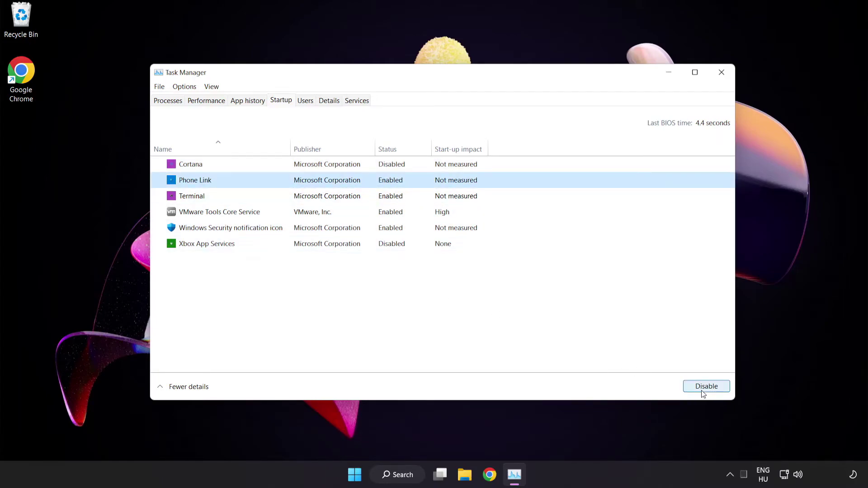
click(702, 388)
click(275, 197)
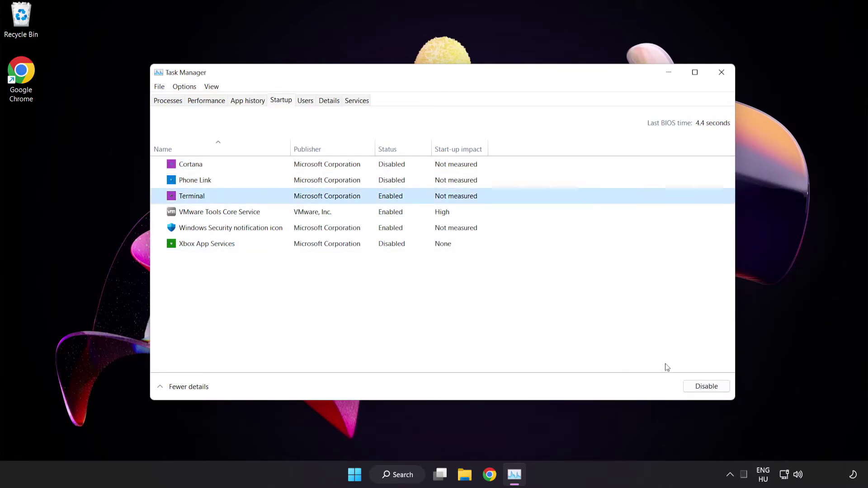
click(706, 386)
click(298, 228)
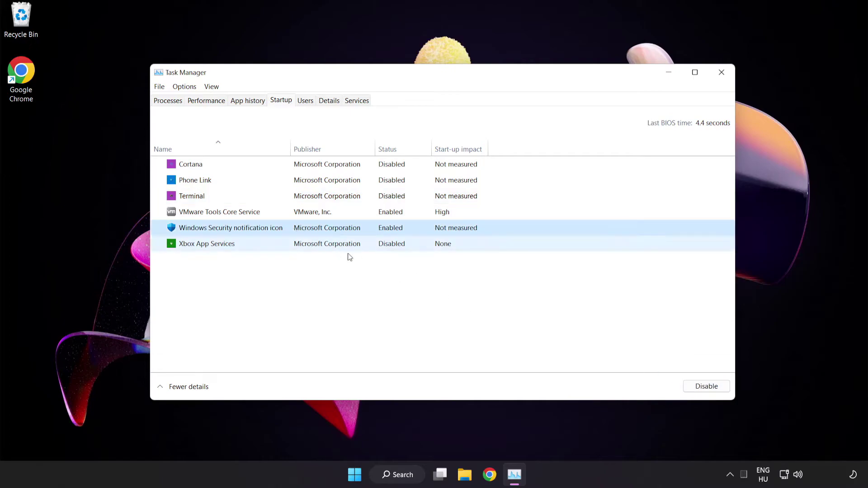
click(701, 388)
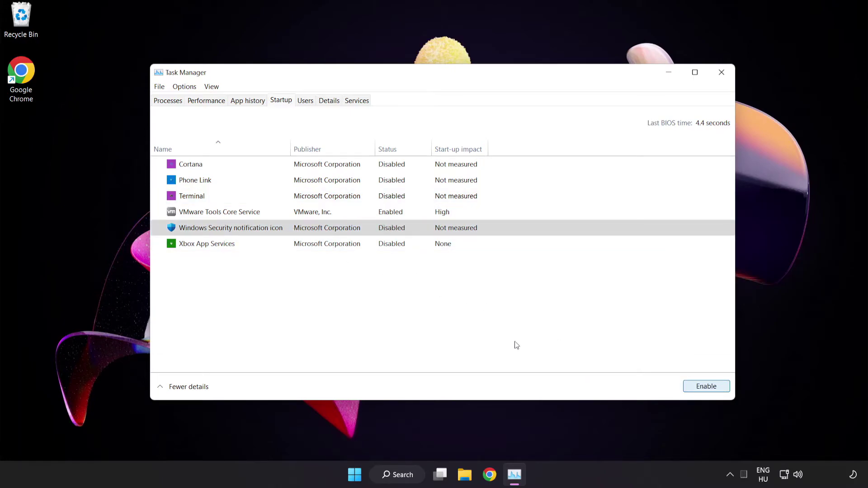
Close Task Manager and launch Command Prompt as administrator by searching for cmd.
click(721, 73)
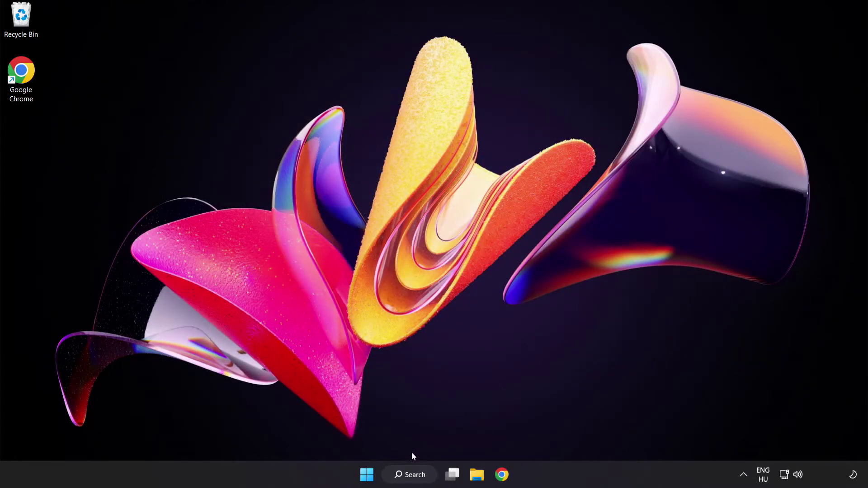
click(412, 477)
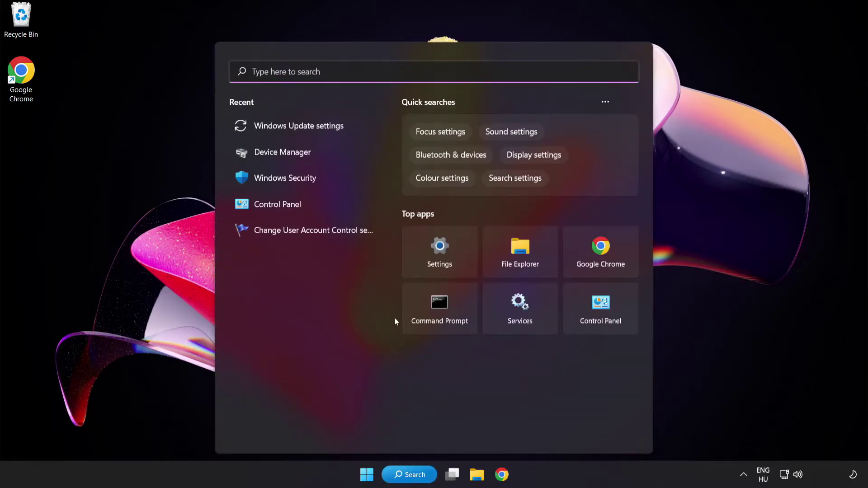
text(cmd)
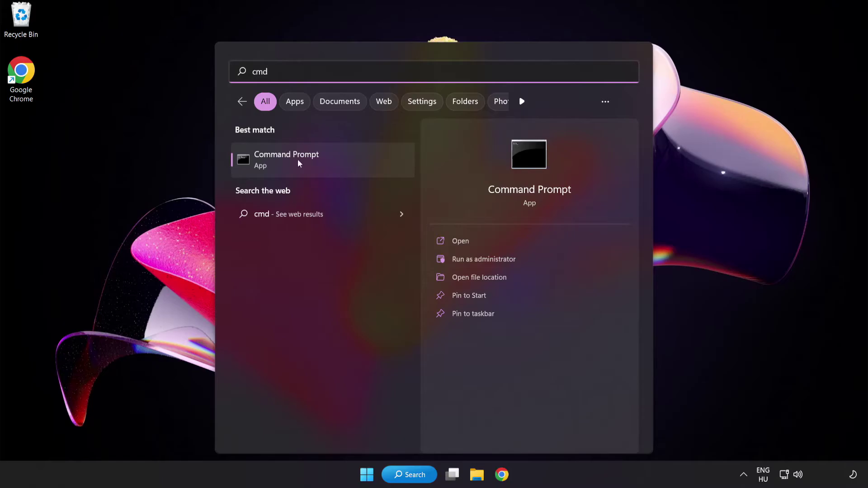
right_click(325, 166)
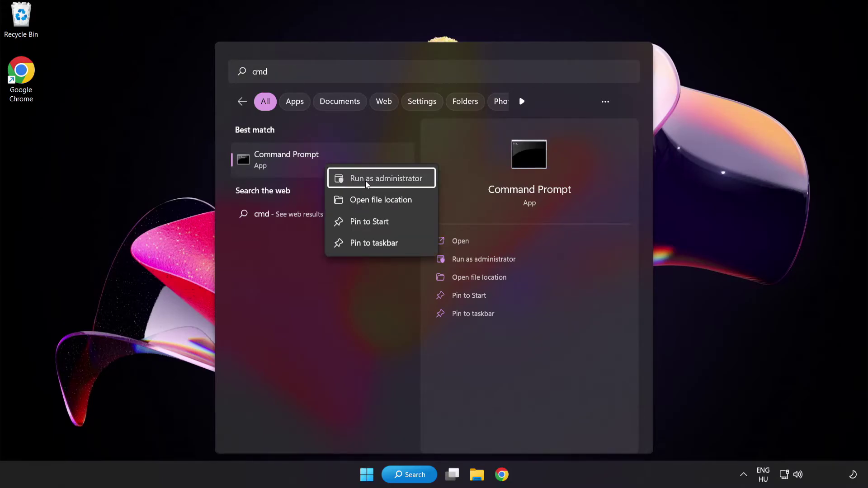
click(367, 178)
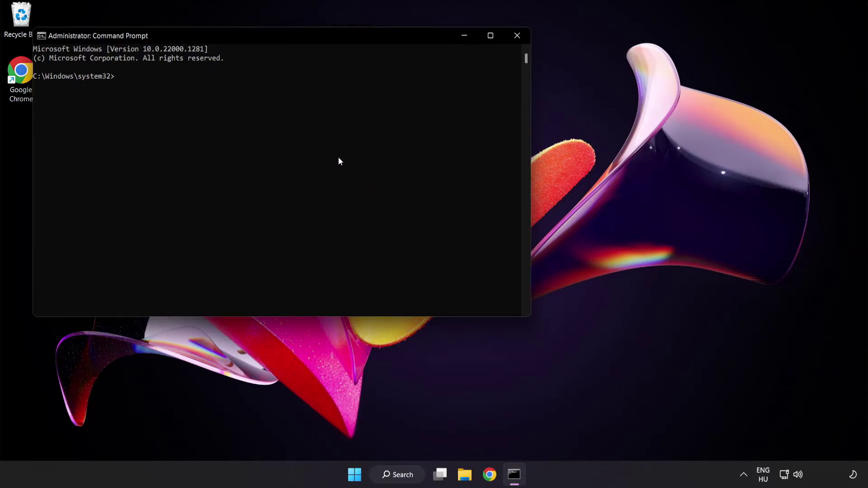
Run sfc /scannow in the admin Command Prompt, then close it after no integrity violations are found.
drag(247, 35, 377, 85)
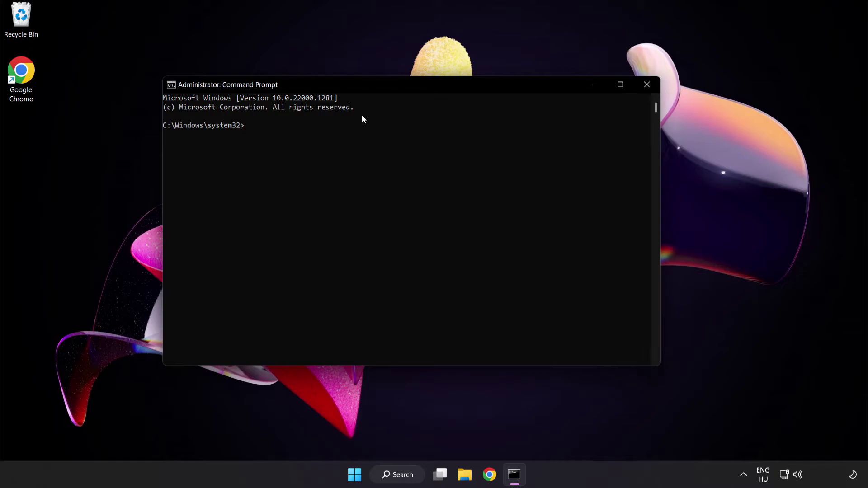
text(sfc /scanno)
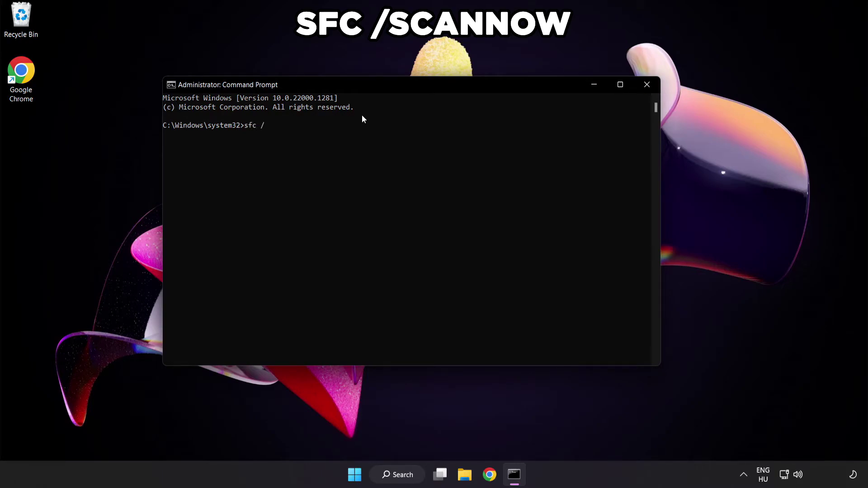
text(w)
key(Return)
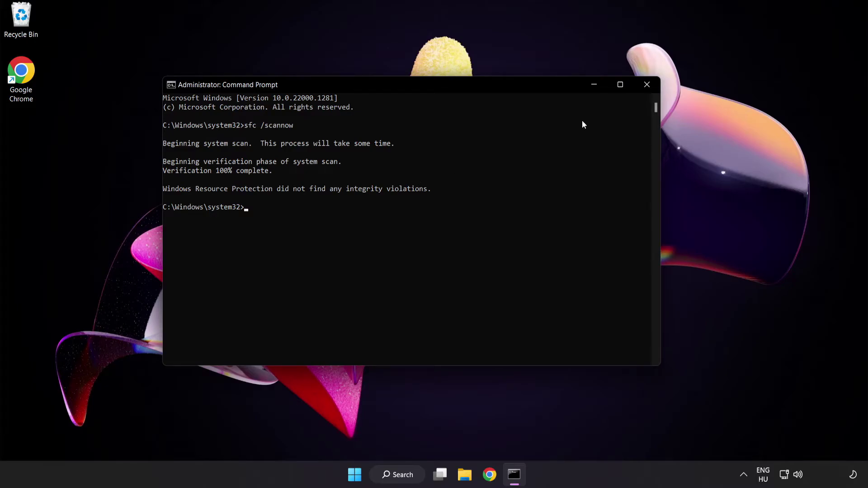
click(646, 85)
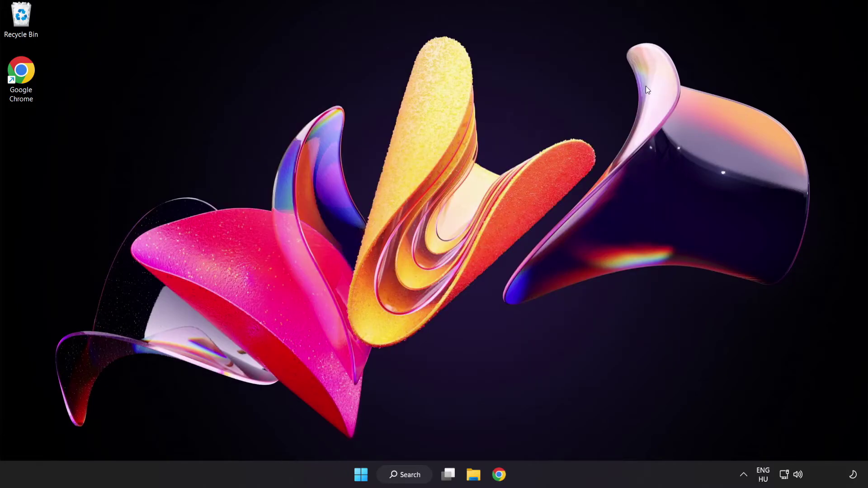
Search Windows for 'security' to bring up the Windows Security app.
click(366, 476)
click(575, 435)
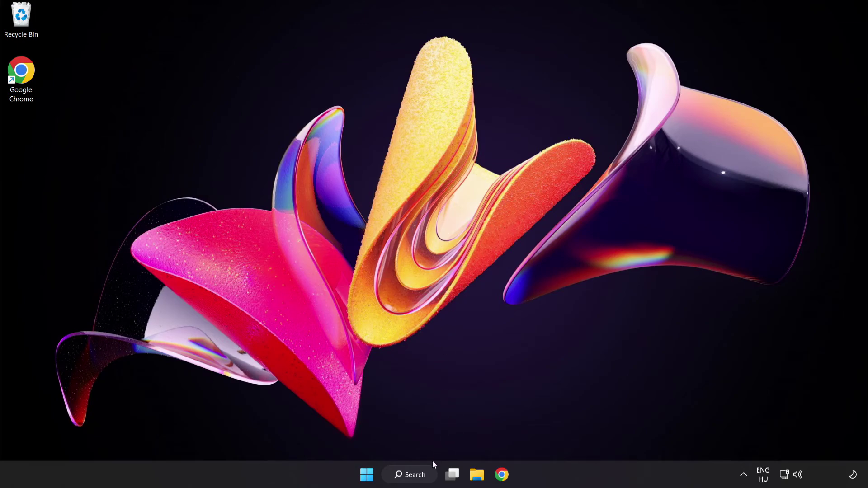
click(418, 477)
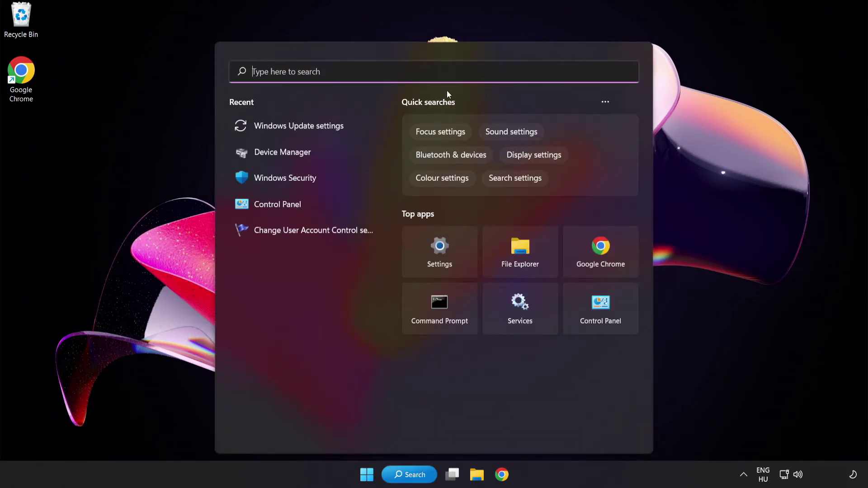
text(securi)
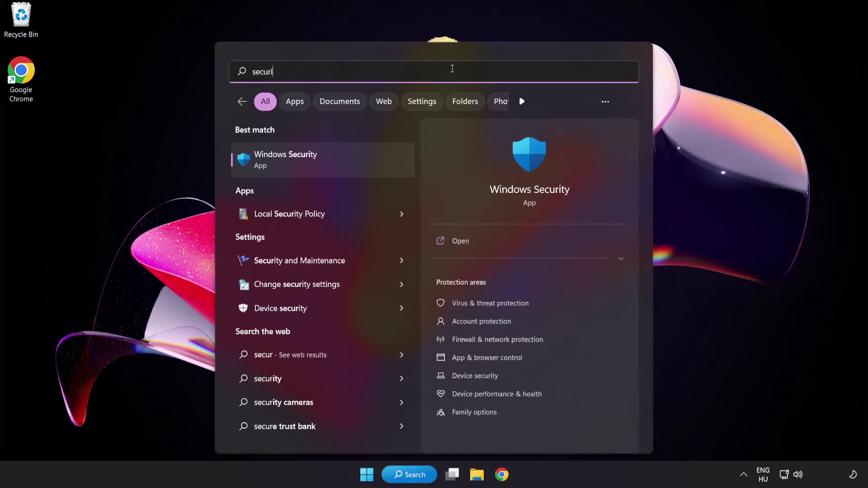
text(ty)
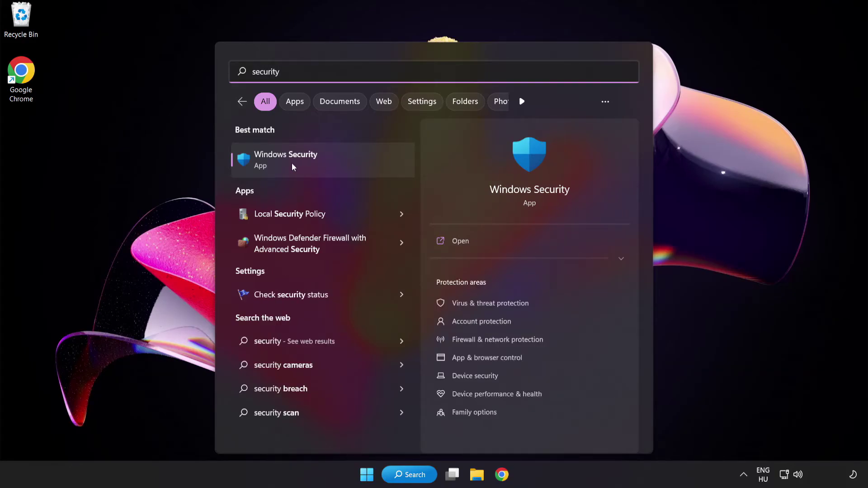
Launch Windows Security and reach the Exclusions page under Virus & threat protection settings.
click(328, 162)
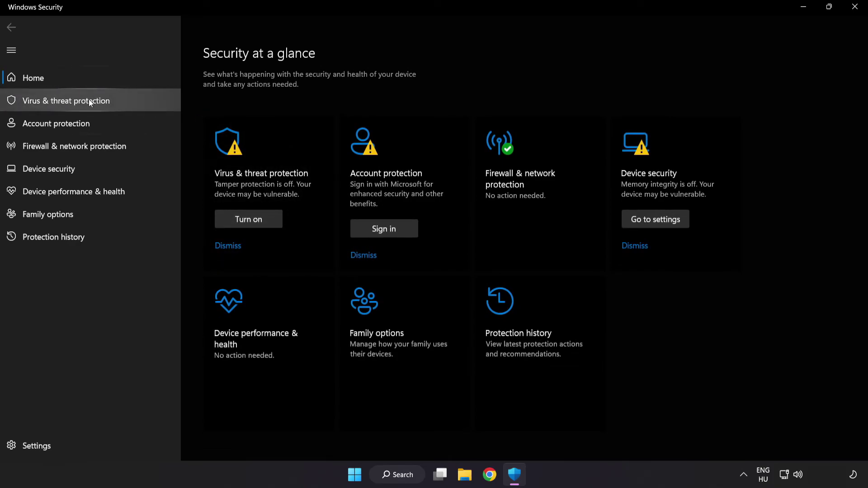
click(132, 101)
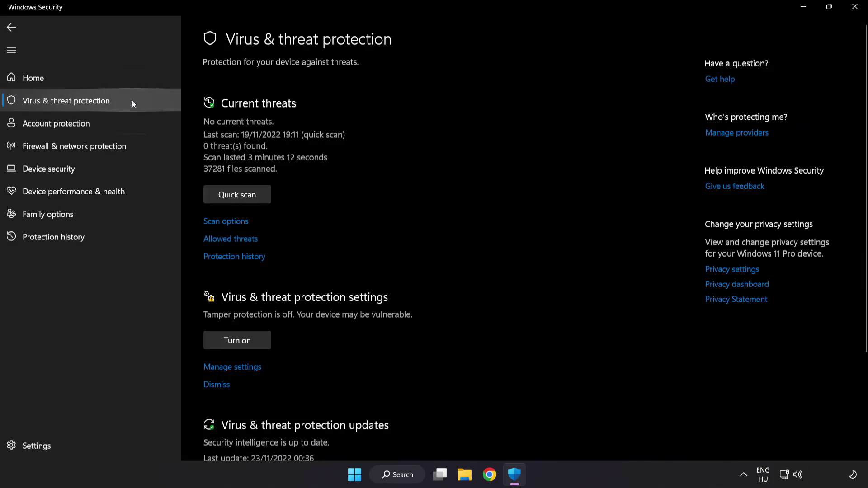
scroll(550, 132, down, 3)
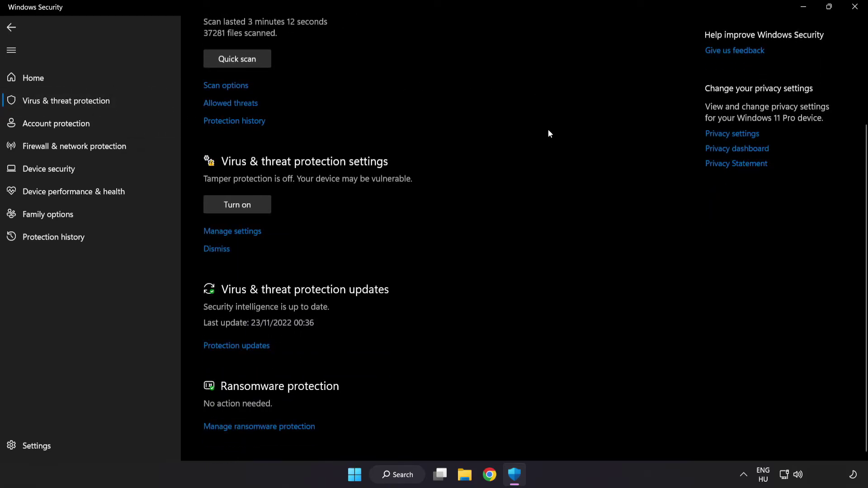
click(238, 231)
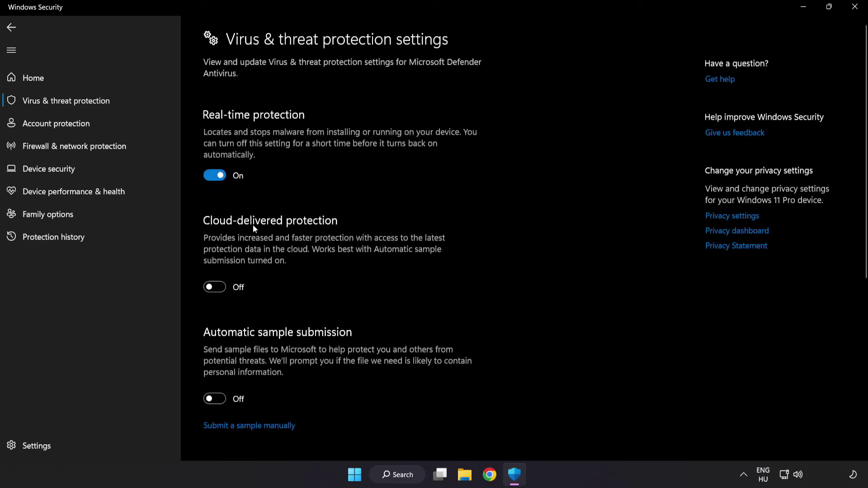
scroll(504, 238, down, 7)
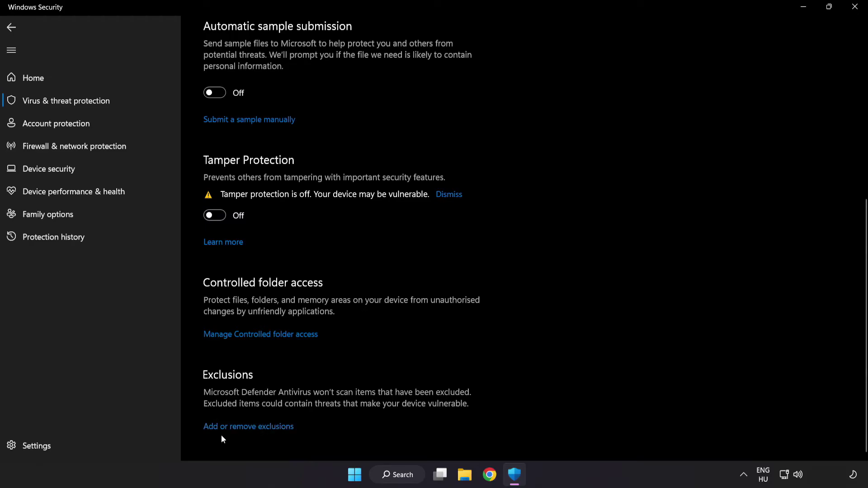
click(258, 431)
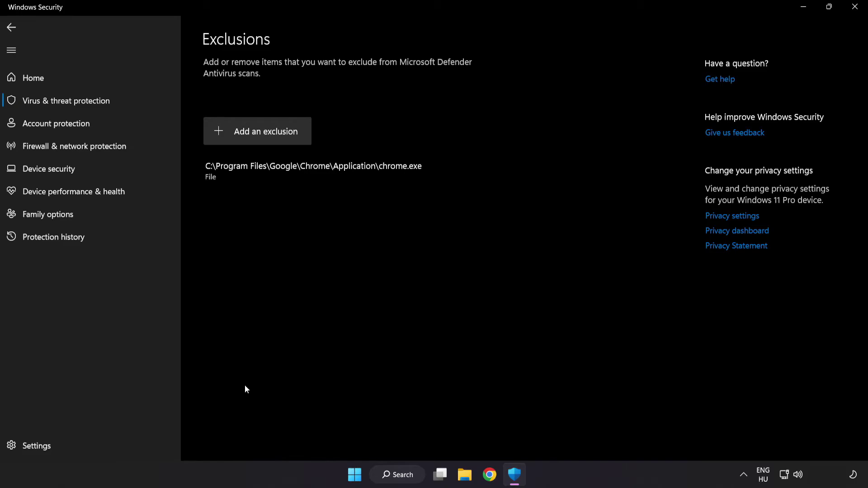
Open the Add an exclusion dropdown listing File, Folder, File type and Process.
click(259, 138)
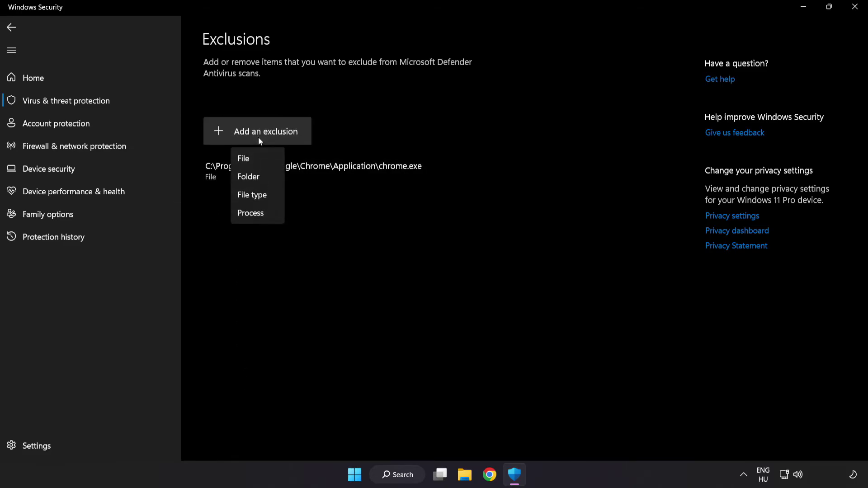
Add the shortcut in C:\Program Files (x86)\NOT WORKING APP as a File exclusion.
click(252, 160)
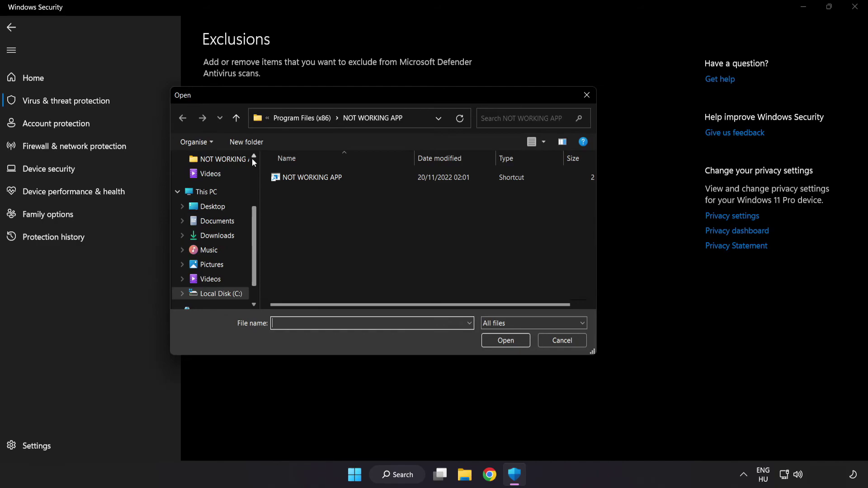
click(277, 122)
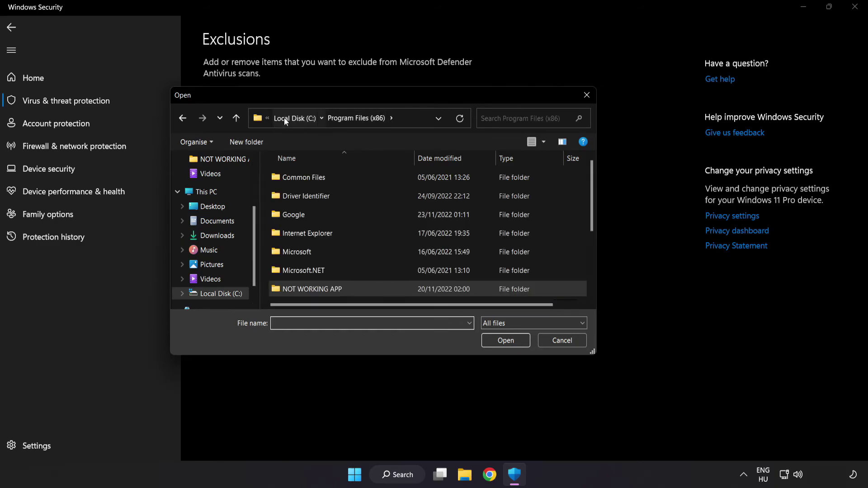
click(284, 118)
click(287, 118)
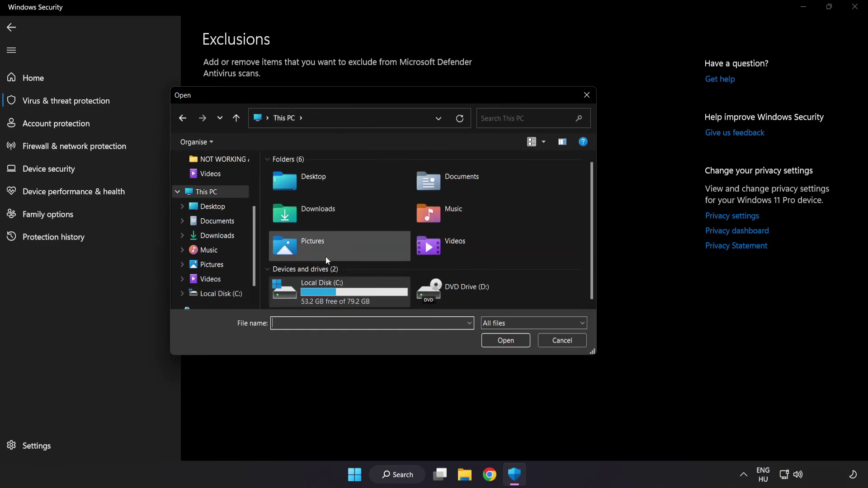
double_click(324, 296)
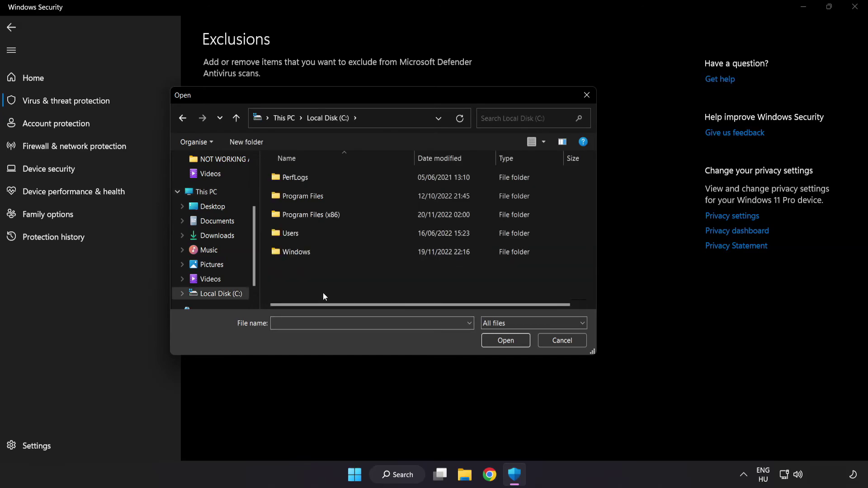
double_click(334, 211)
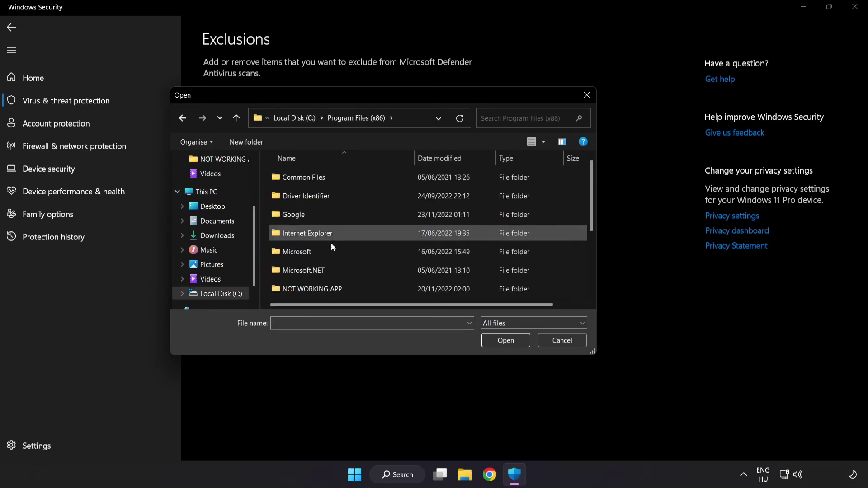
scroll(320, 298, down, 1)
click(310, 236)
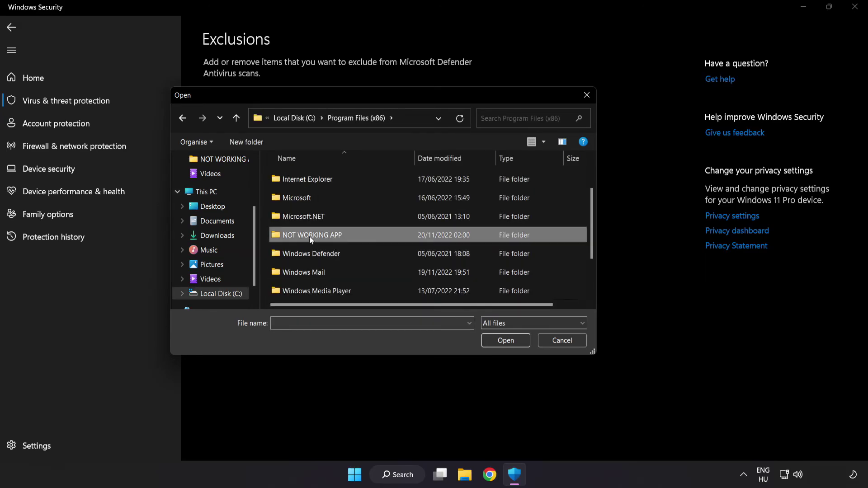
double_click(344, 235)
click(317, 185)
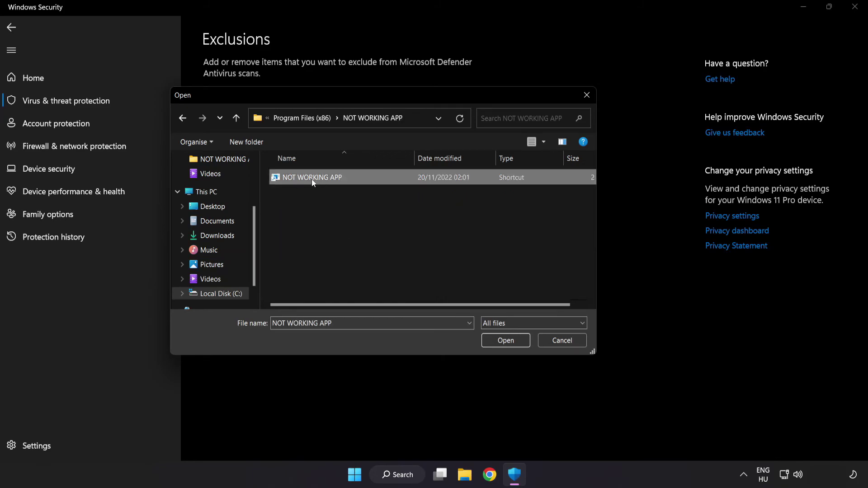
click(505, 341)
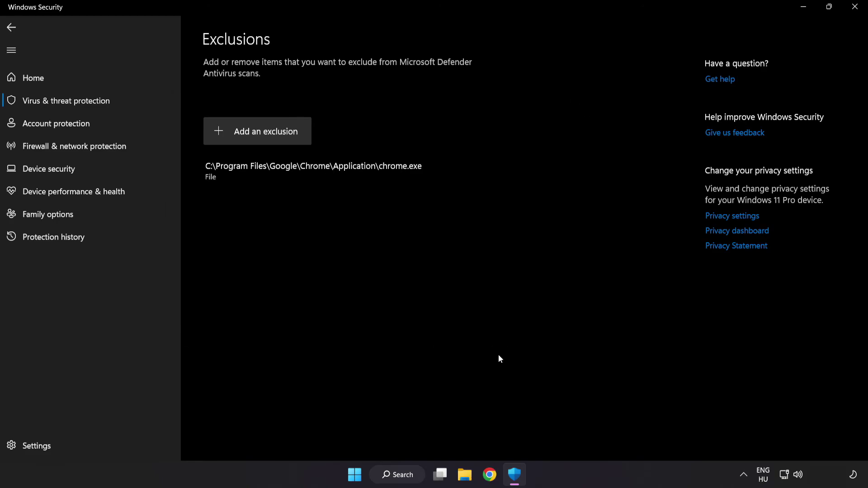
Close Windows Security and show the Start menu power options with Restart.
click(852, 14)
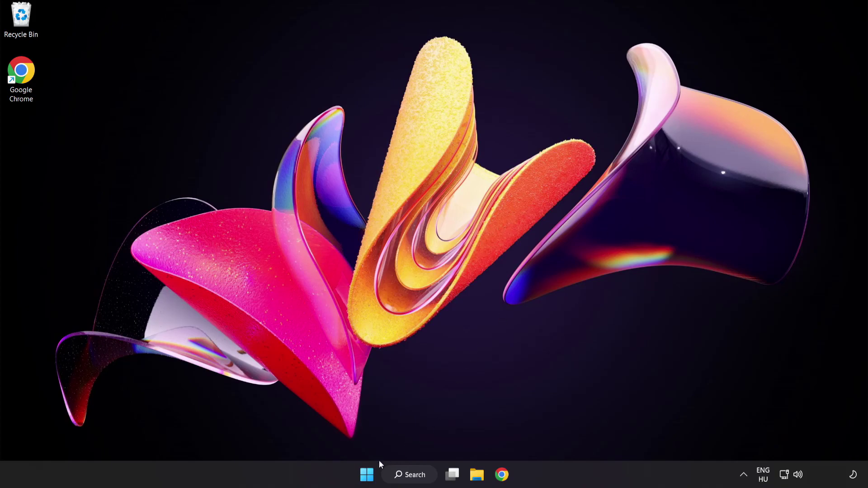
click(367, 474)
click(575, 436)
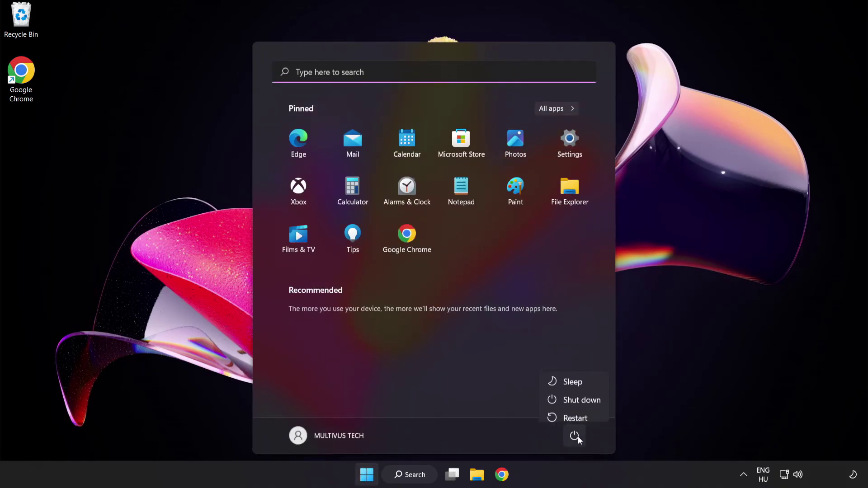